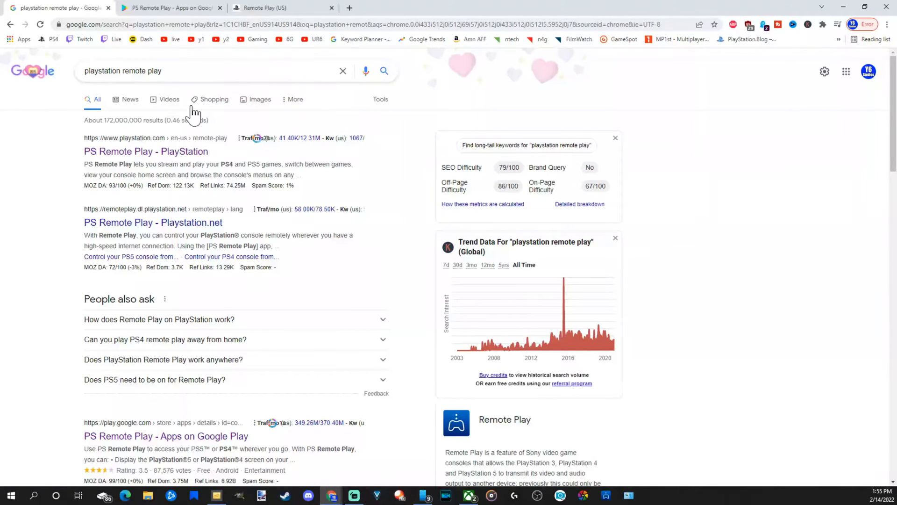
Step: Review the PS Remote Play listing on Google Play and the PlayStation Remote Play page's requirements and device download options
left_click(164, 8)
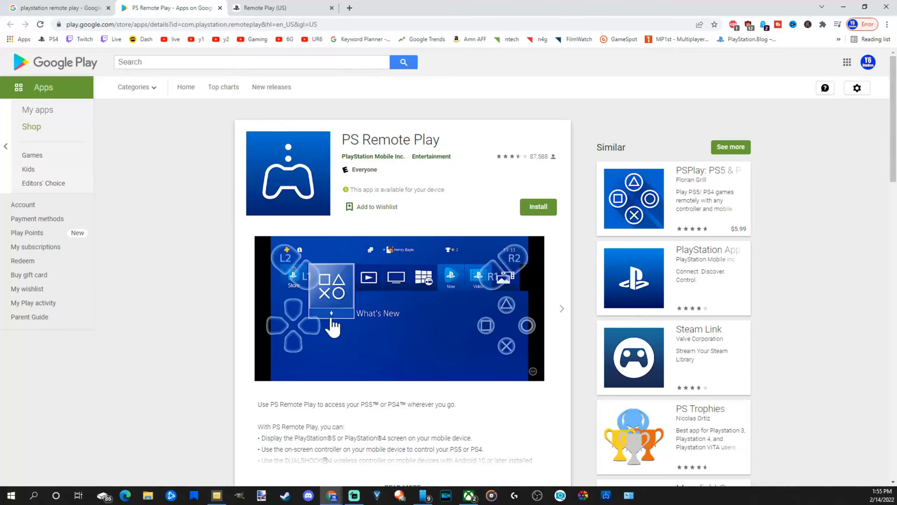
left_click(267, 8)
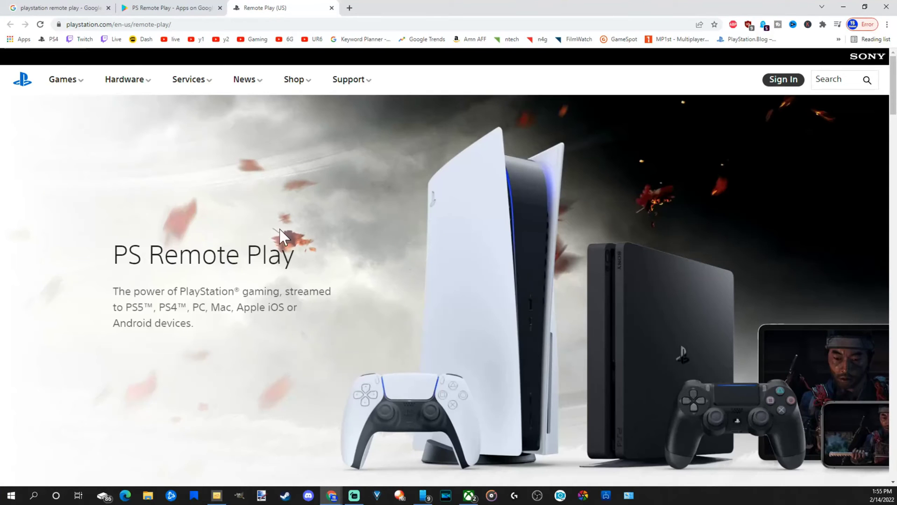
scroll(309, 233, "down", 1)
scroll(287, 155, "up", 1)
scroll(485, 200, "down", 8)
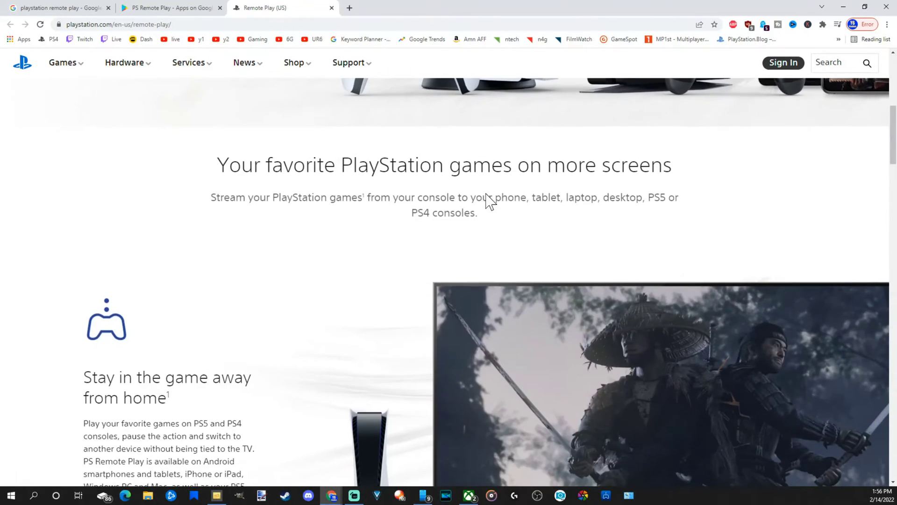
scroll(487, 196, "down", 15)
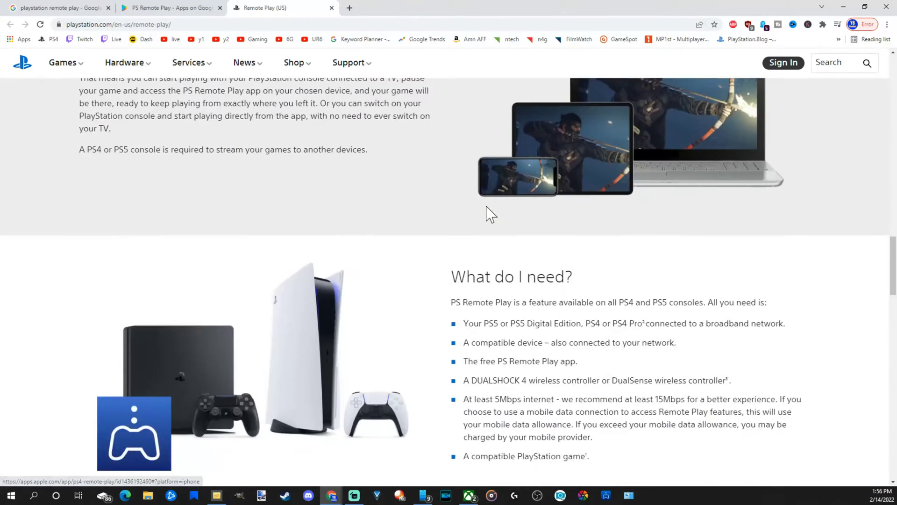
scroll(487, 210, "down", 12)
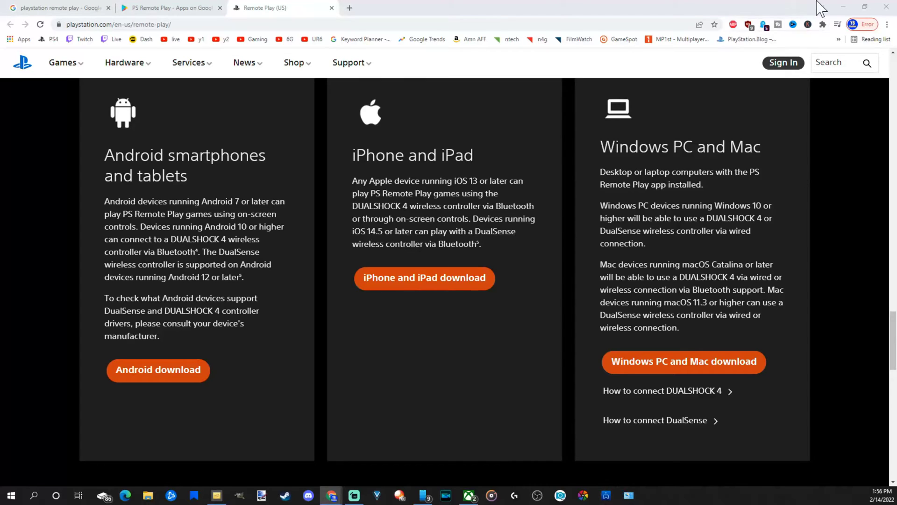
Step: Switch to PS Remote Play, connect to the PS5 through Other Connections, and maximize the streaming window
left_click(844, 8)
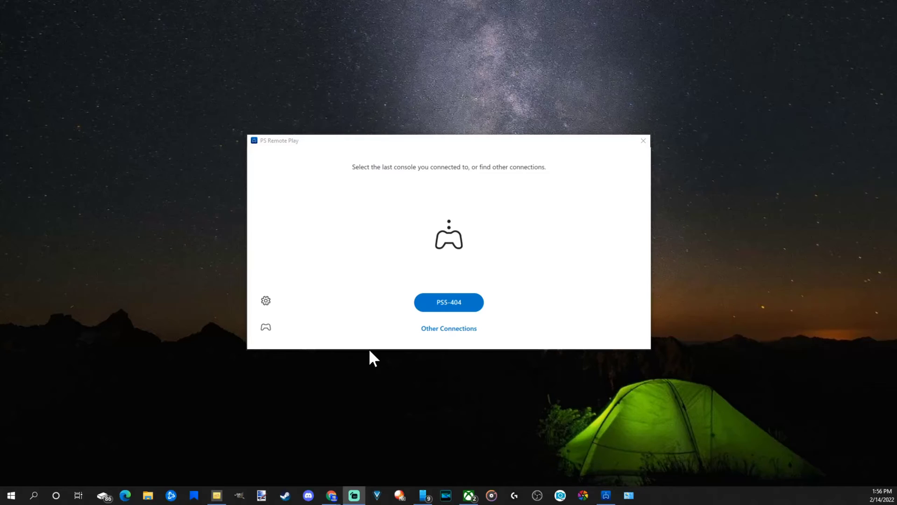
left_click(446, 329)
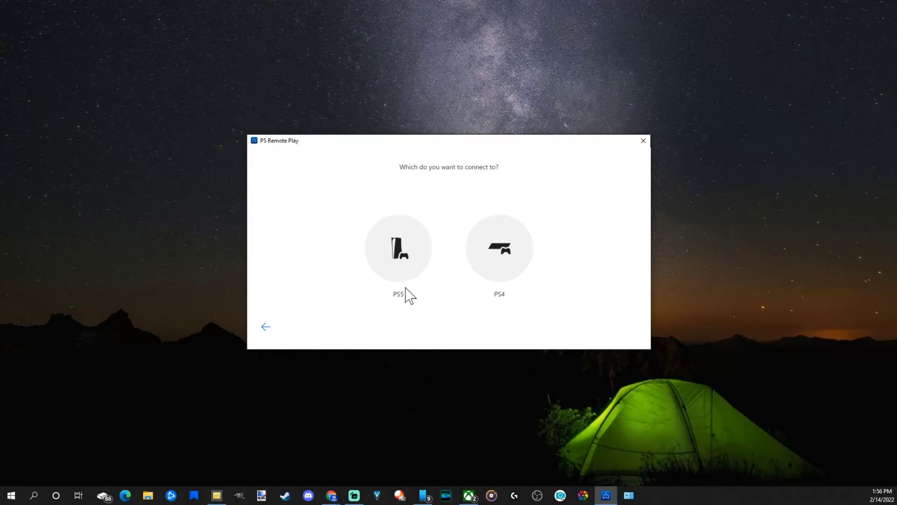
left_click(403, 260)
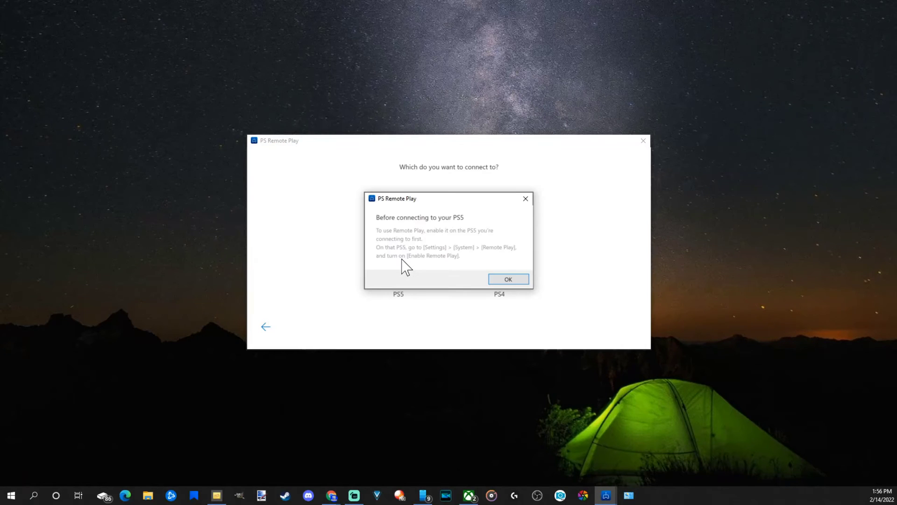
left_click(508, 280)
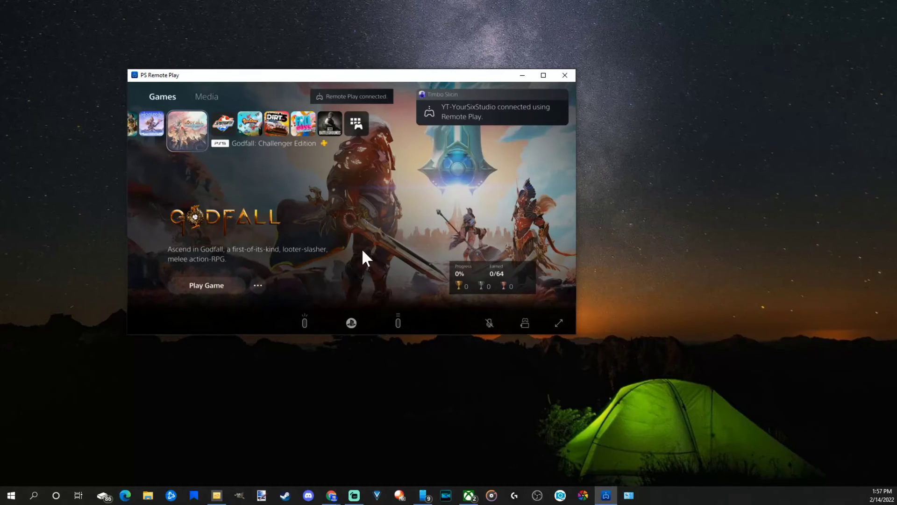
left_click_drag(341, 73, 395, 77)
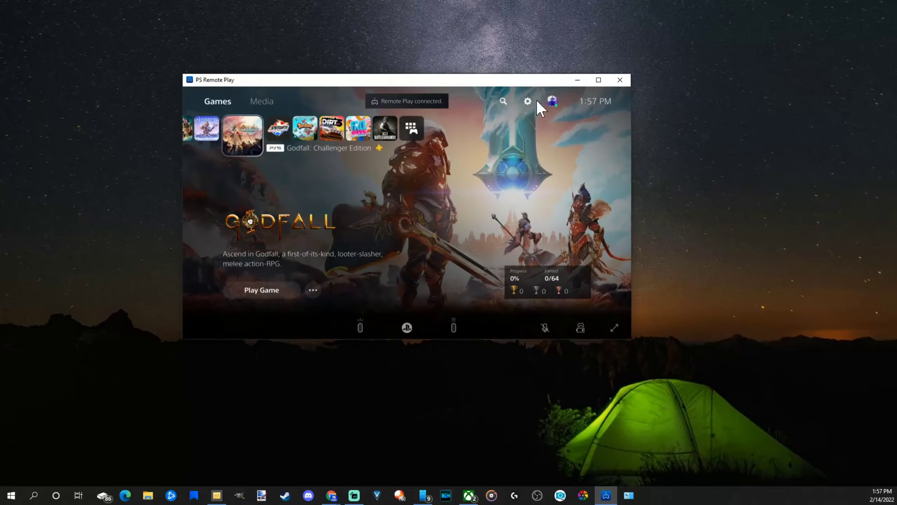
left_click(598, 81)
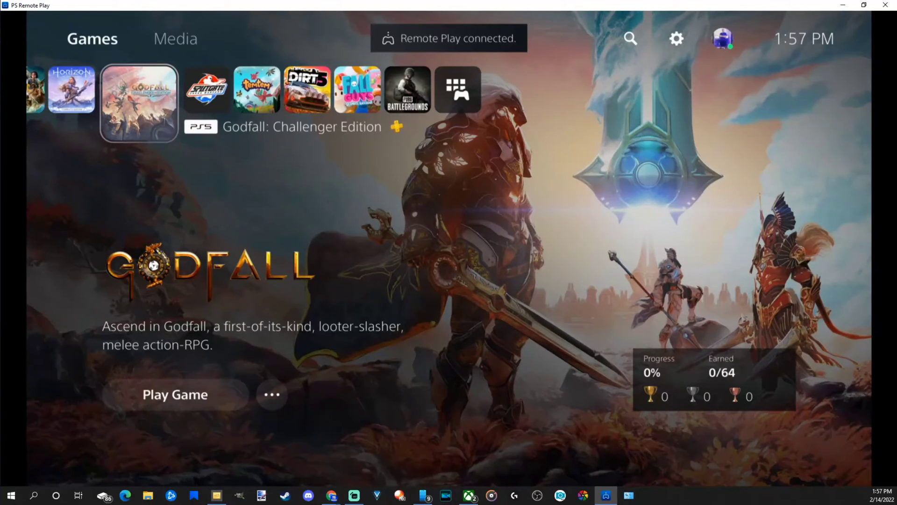
Step: Open the PS5's Settings from the console's home screen
key("Right")
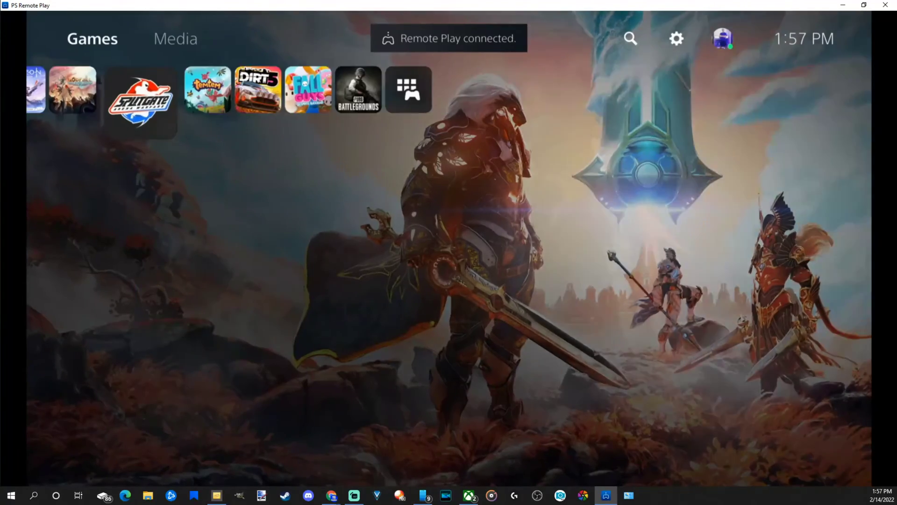
key("Right")
key("Up")
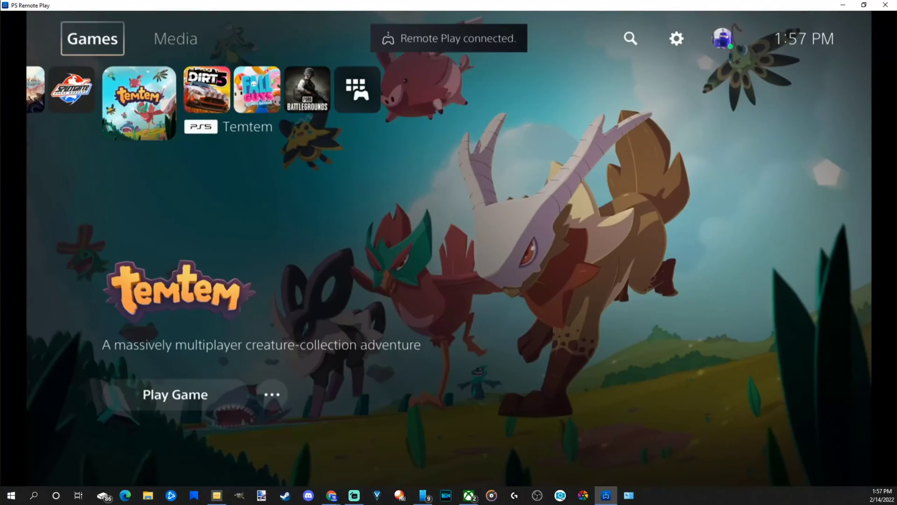
key("Right")
key("Right")
key("Right")
key("Return")
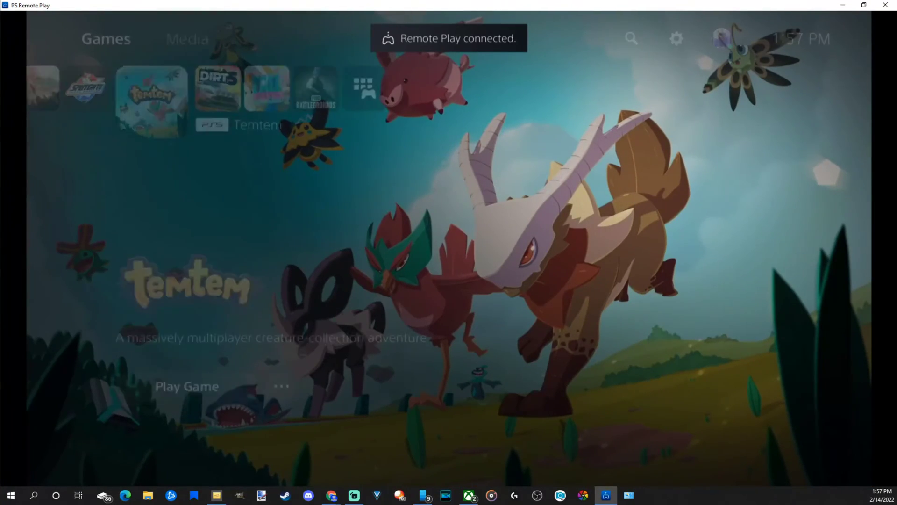
Step: Open Console Sharing and Offline Play under Other in the console's Users and Accounts settings
mouse_move(140, 453)
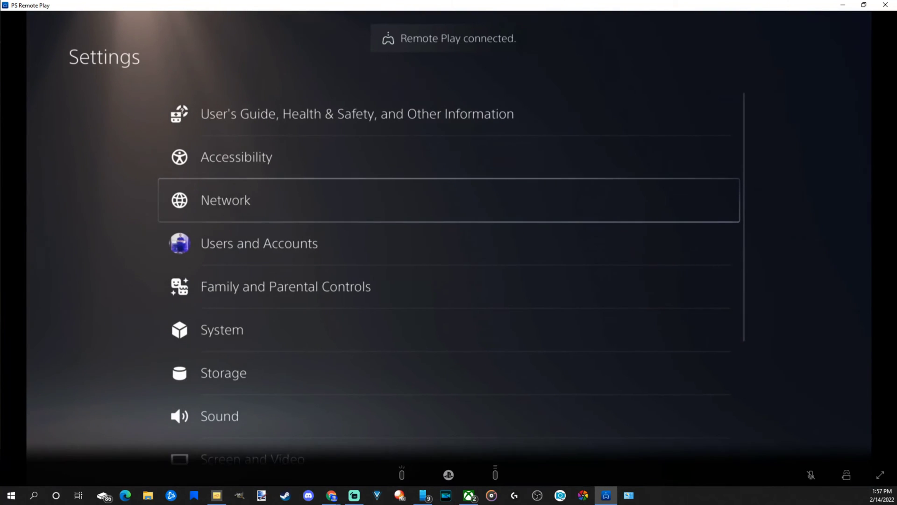
key("Down")
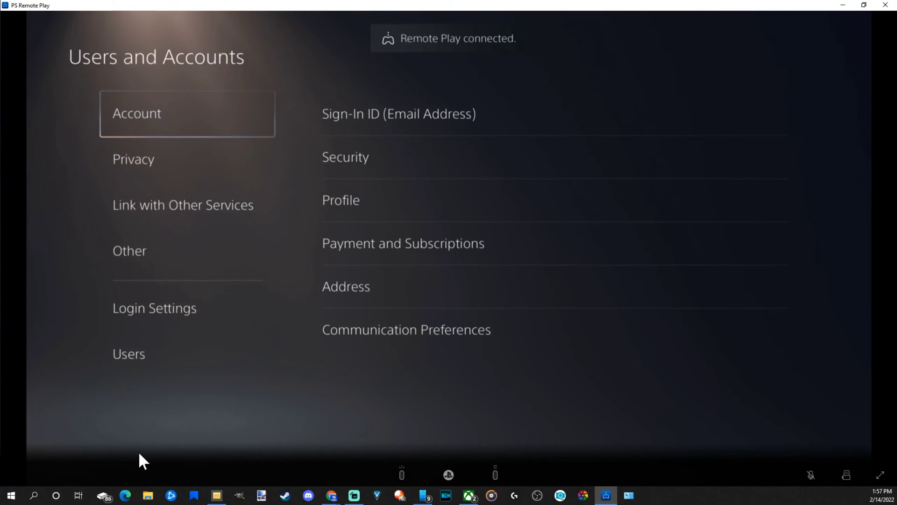
key("Down")
key("Down")
key("Down")
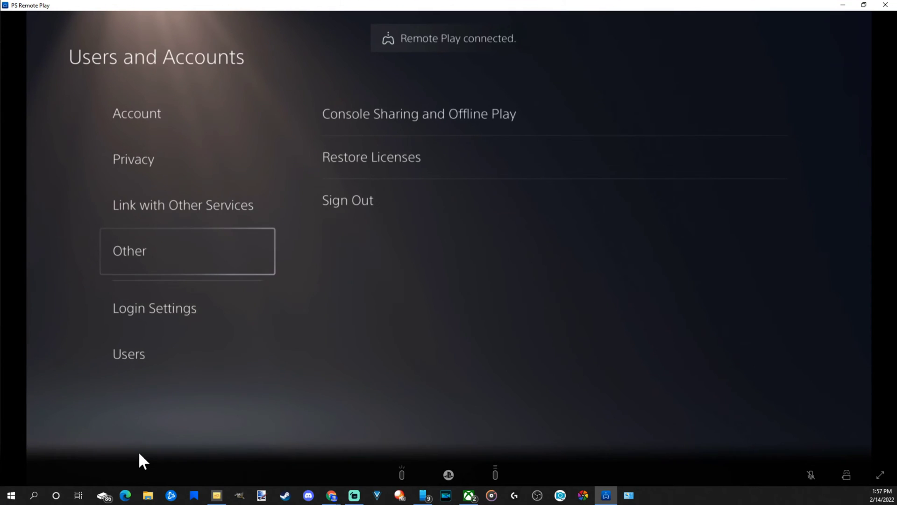
key("Right")
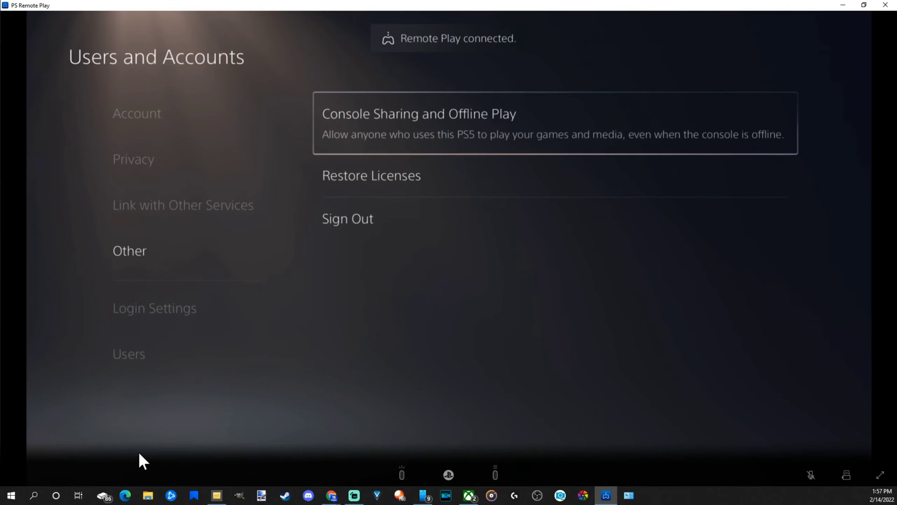
key("Return")
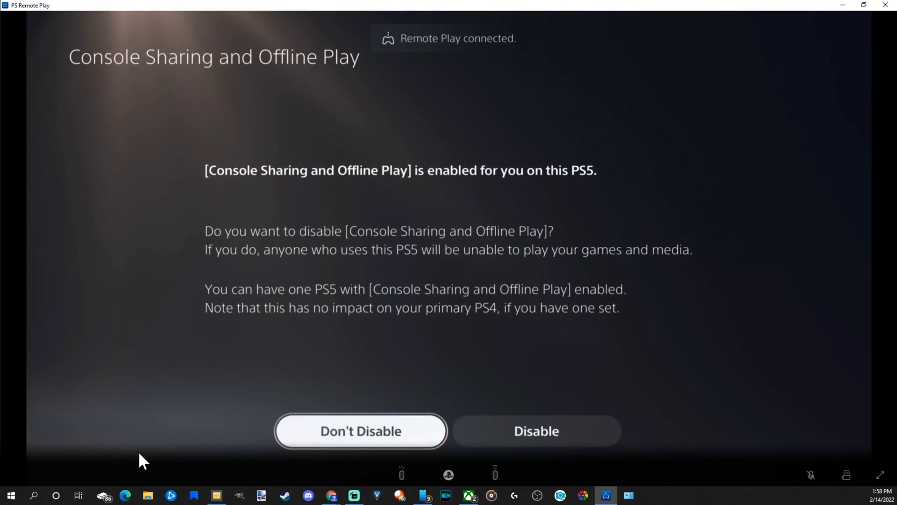
Step: Disable Console Sharing and Offline Play on this PS5 and return to the home screen
key("Right")
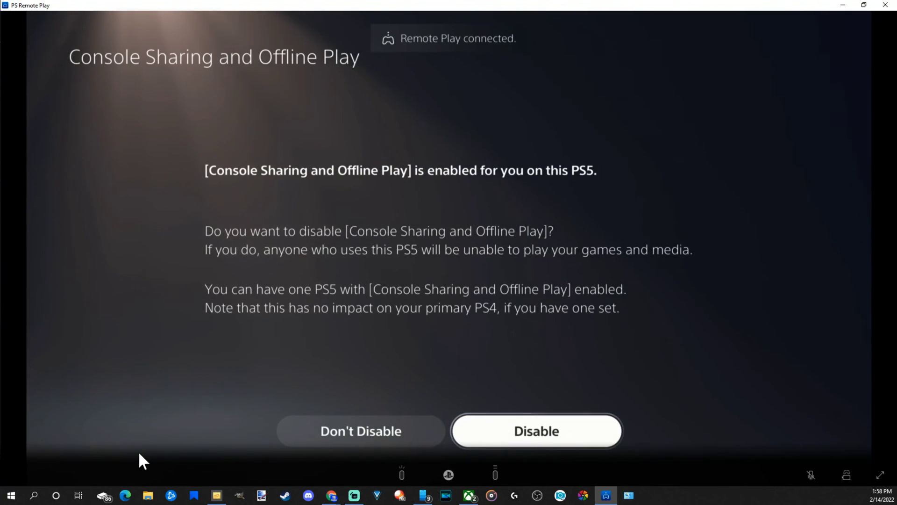
key("Return")
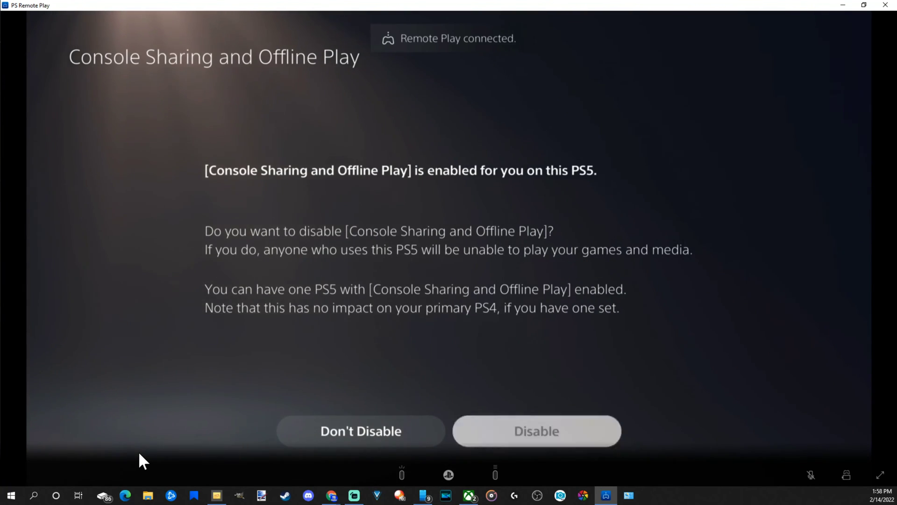
key("Escape")
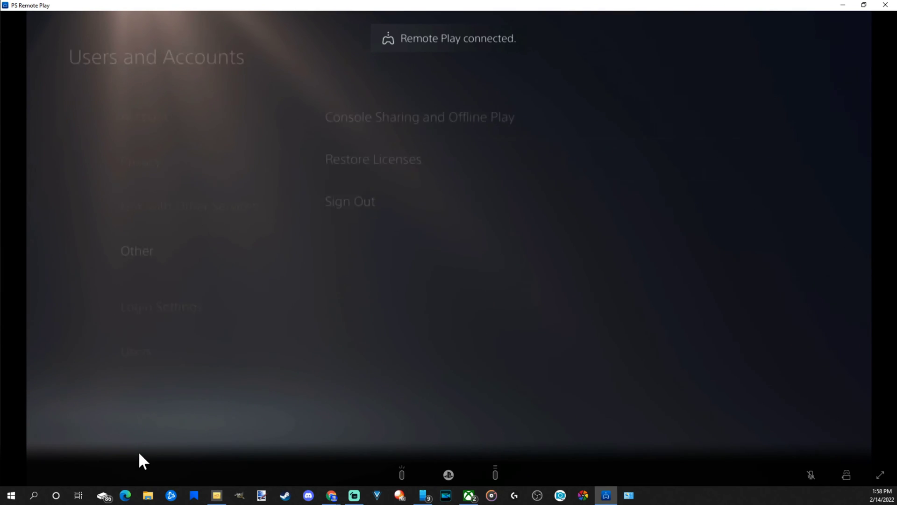
key("Escape")
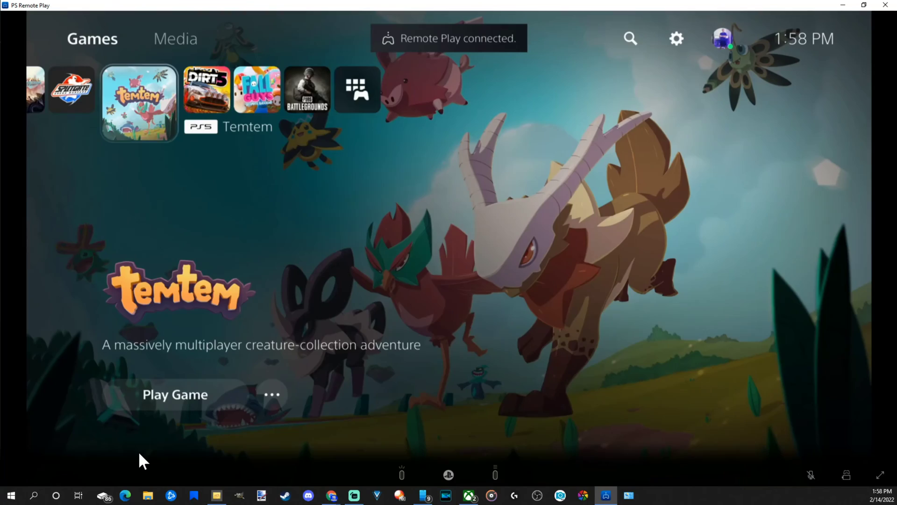
Step: Highlight the PlayStation Store tile in the home screen's games row
key("Left")
key("Left")
key("Left")
key("Left")
key("Left")
key("Left")
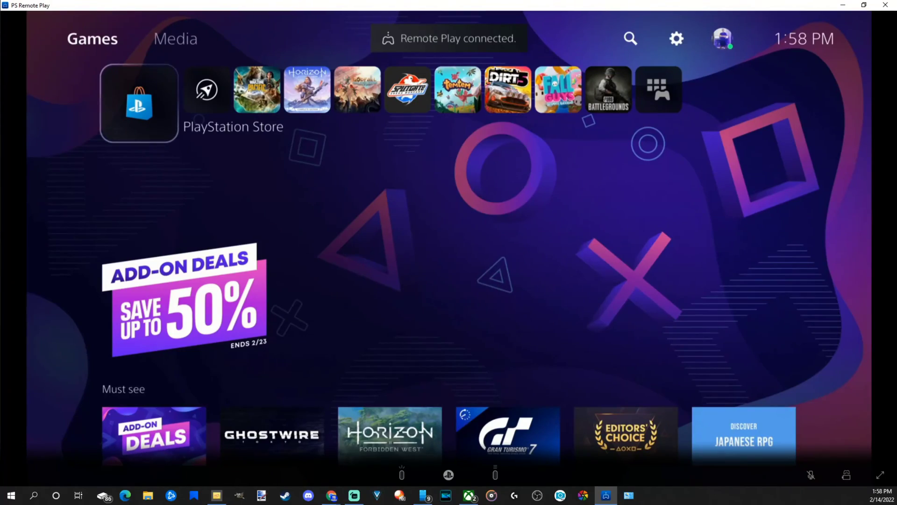
key("Right")
key("Right")
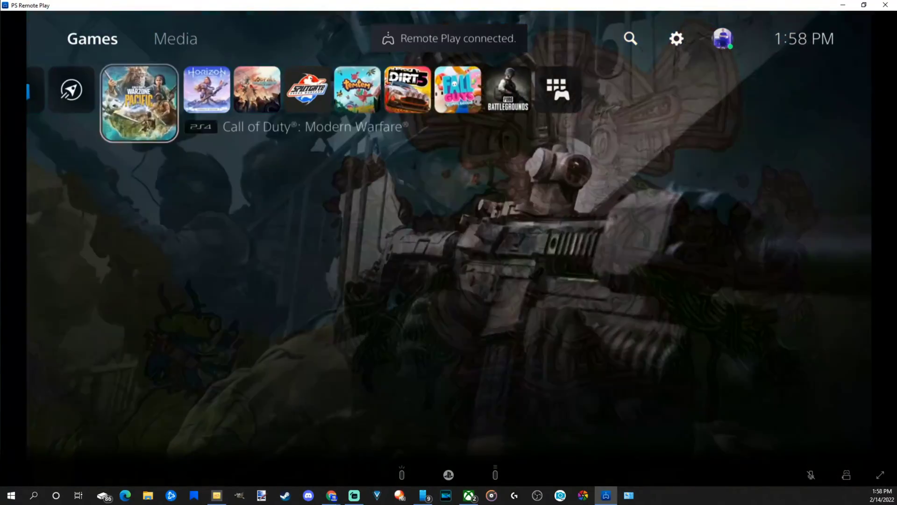
key("Left")
key("Left")
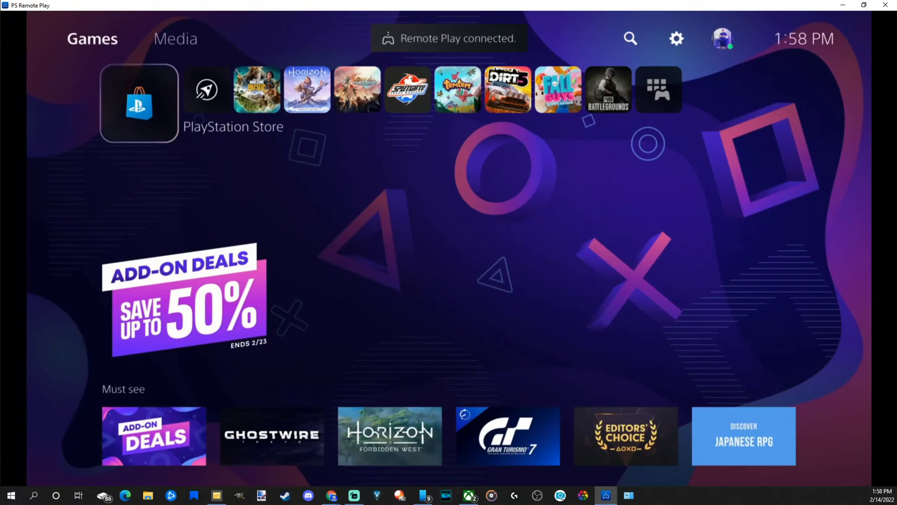